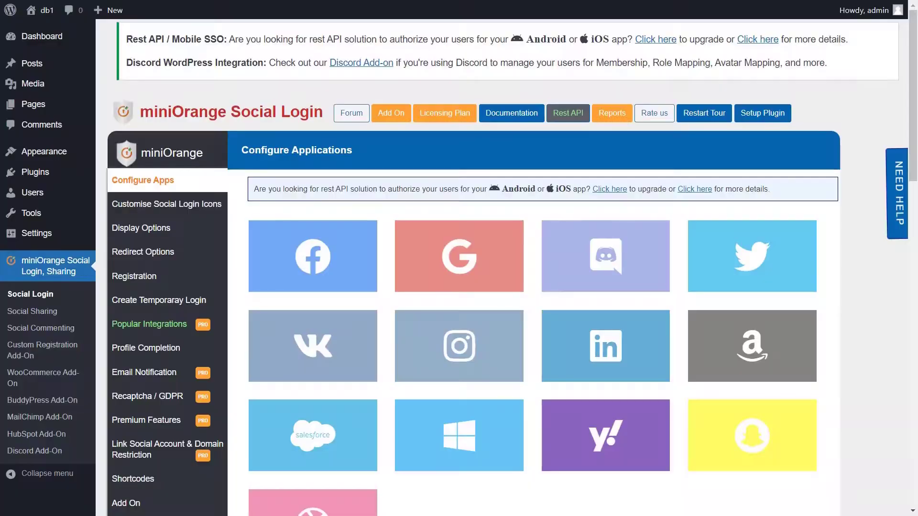
Step: Open the Google tile under Configure Apps to show its configuration and setup instructions
click(462, 264)
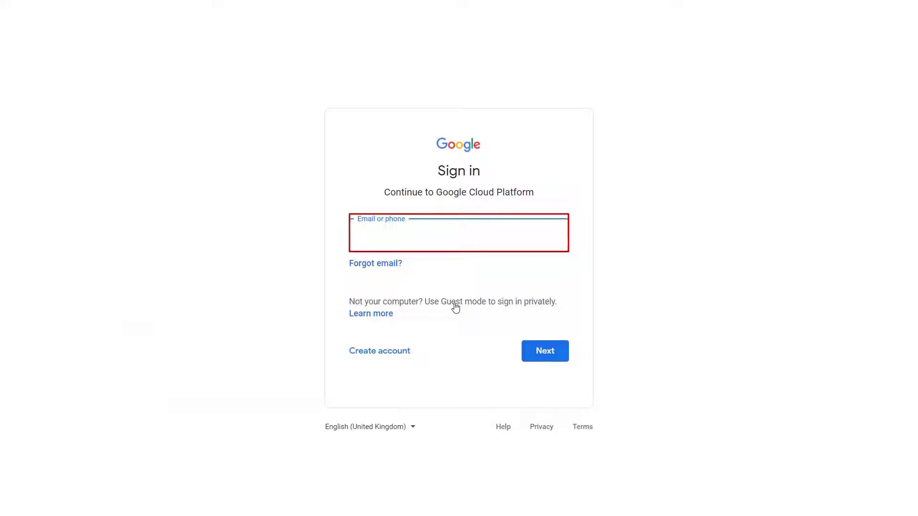
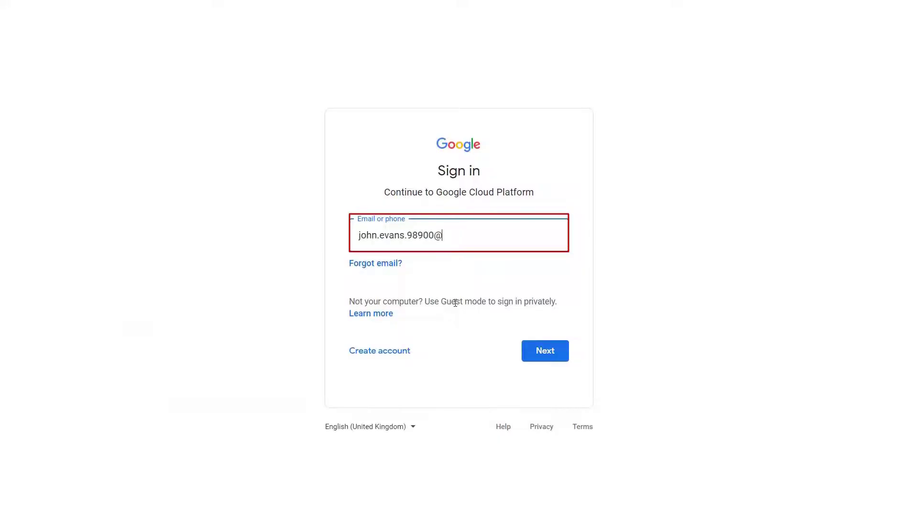
Step: Sign in with the Google account and create a project named 'google testing'
key(Return)
text(•••••••••••)
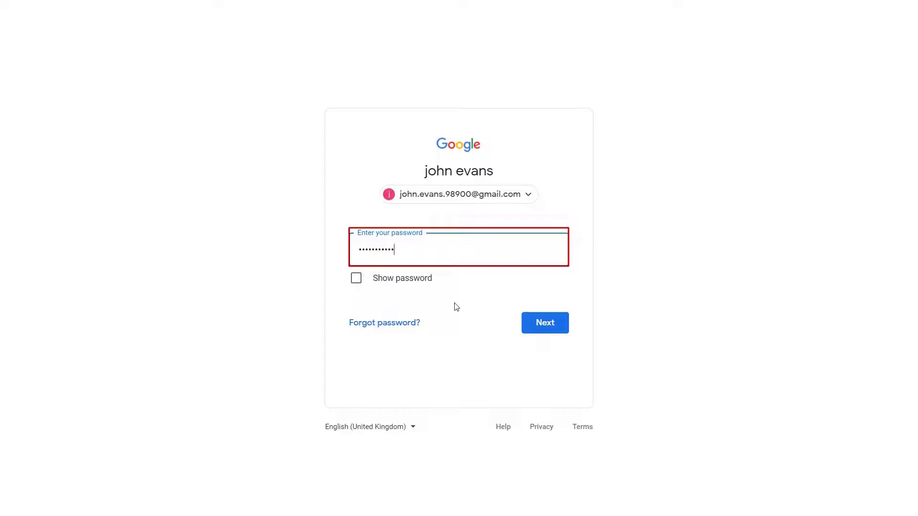
key(Return)
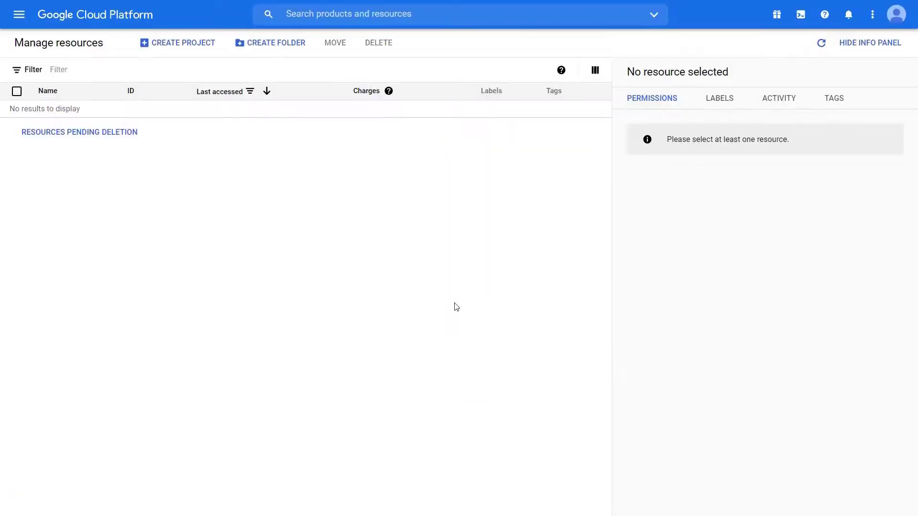
click(184, 45)
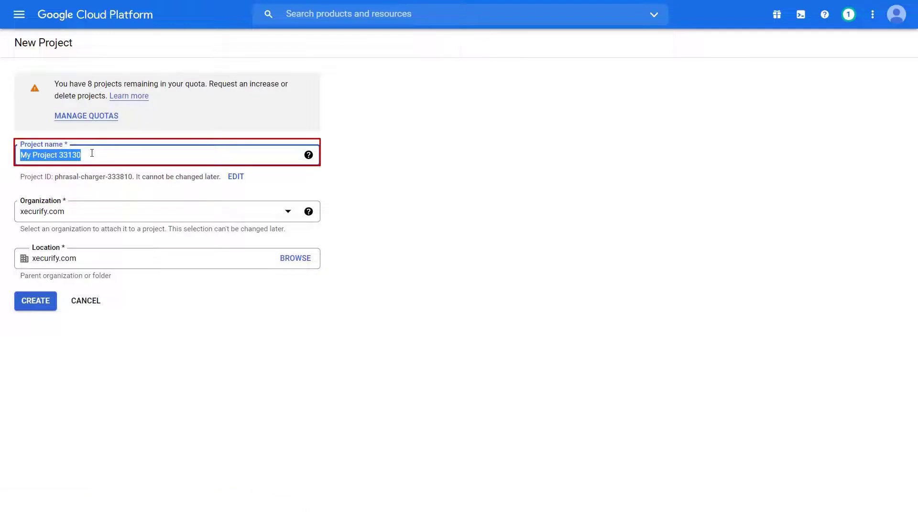
key(BackSpace)
text(goo)
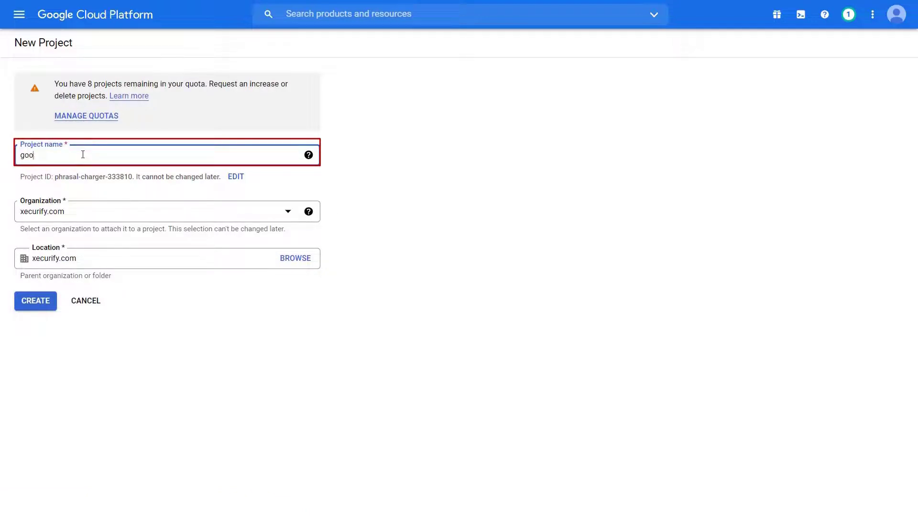
text(gle testing)
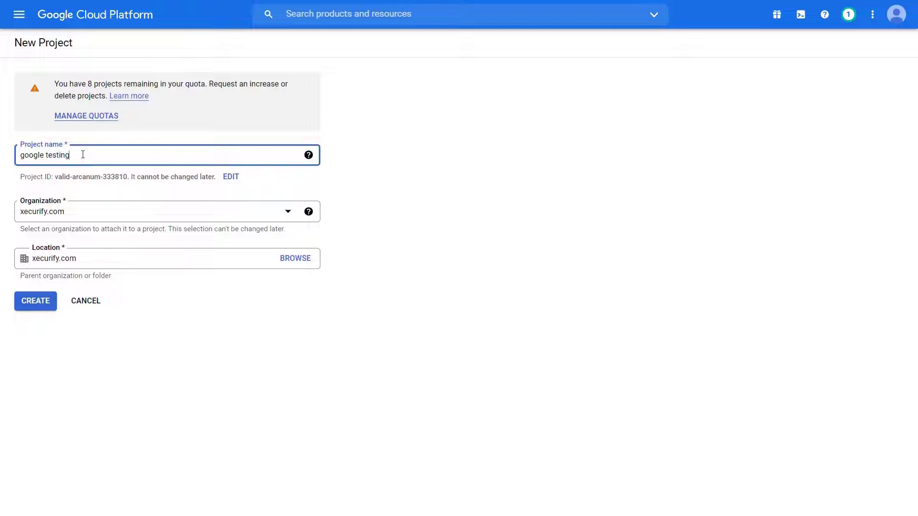
click(33, 308)
mouse_move(69, 229)
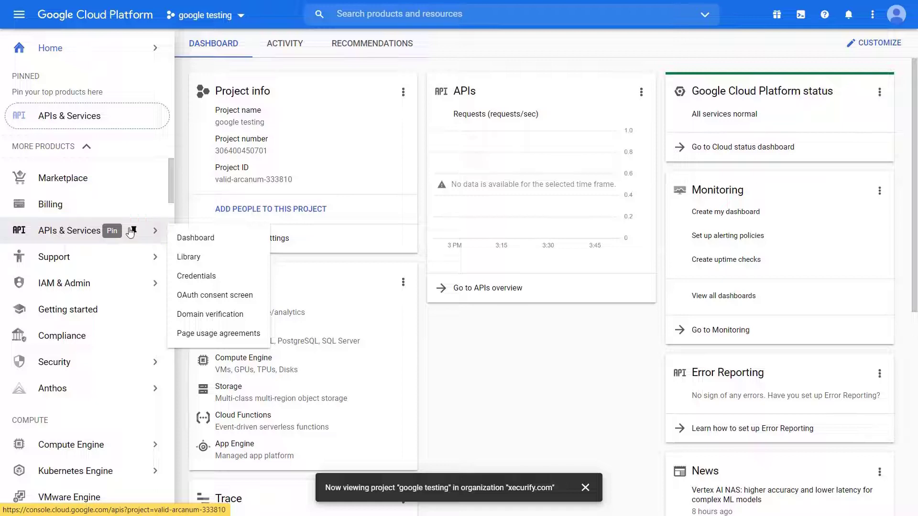
Step: Create an External-user OAuth consent screen from APIs & Services
click(195, 238)
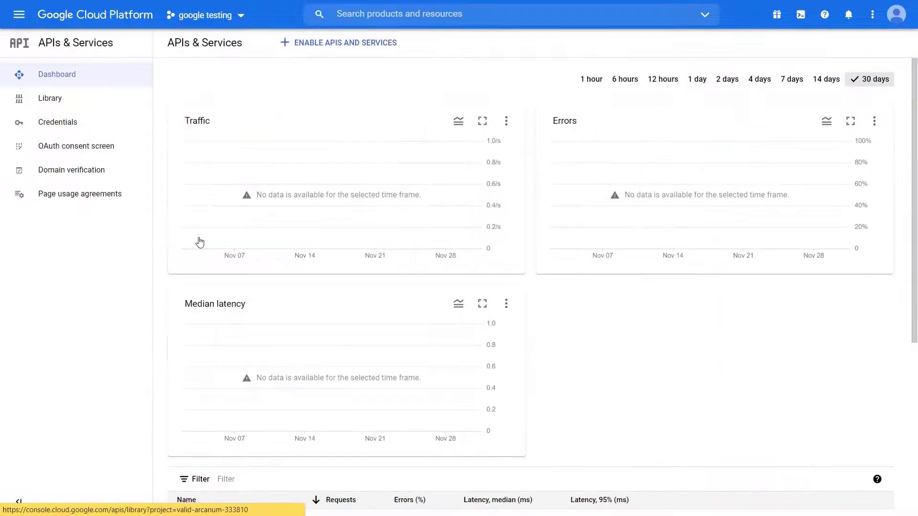
click(110, 152)
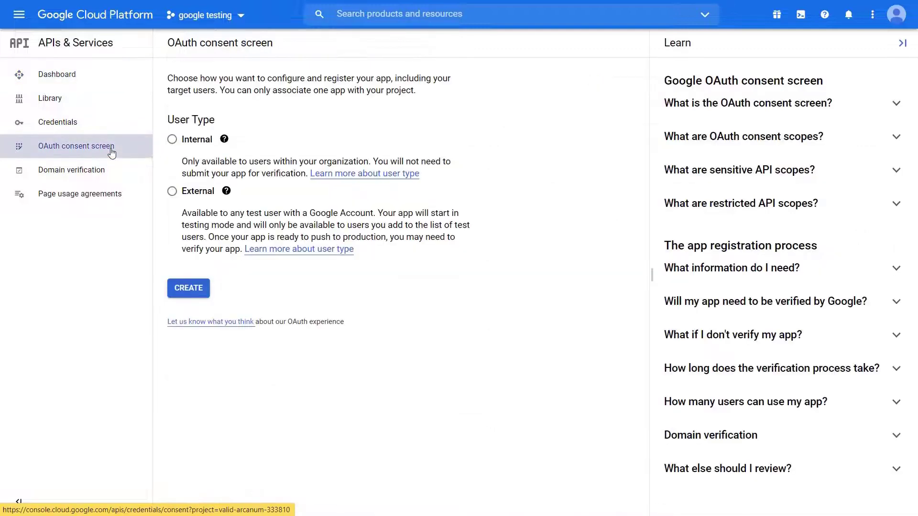
click(172, 192)
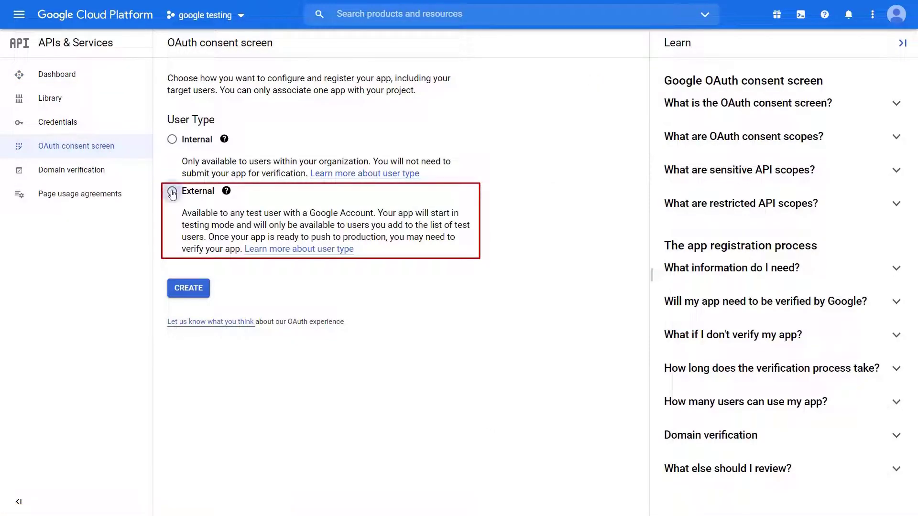
click(188, 288)
Step: Enter app name 'testing', the account support email, domain social.io and a developer contact email
click(221, 196)
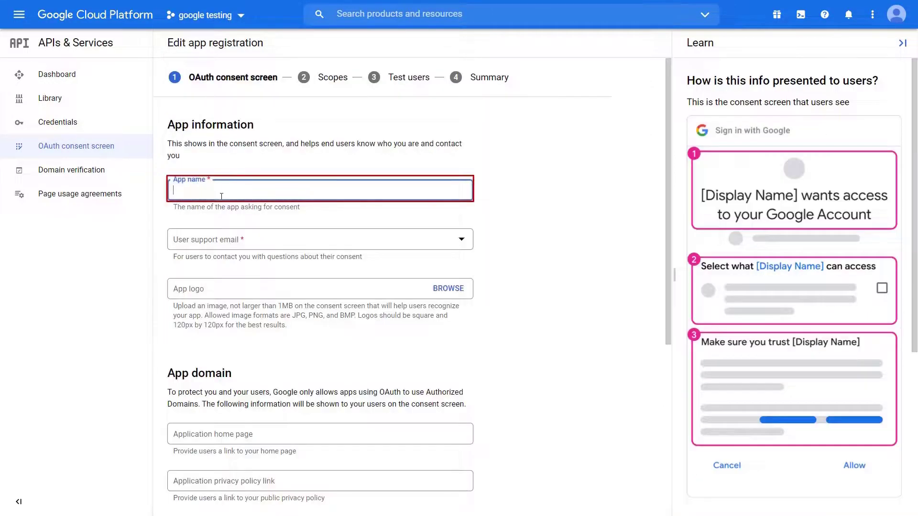
text(esti)
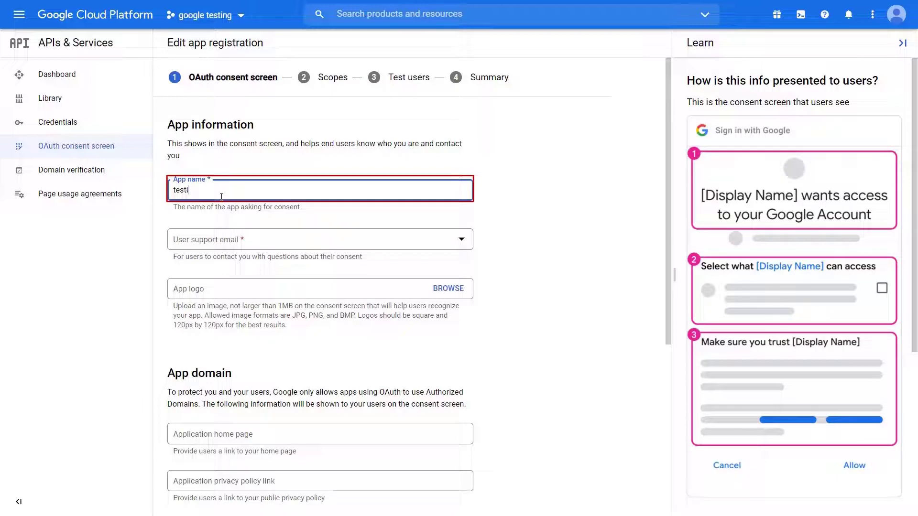
text(ng)
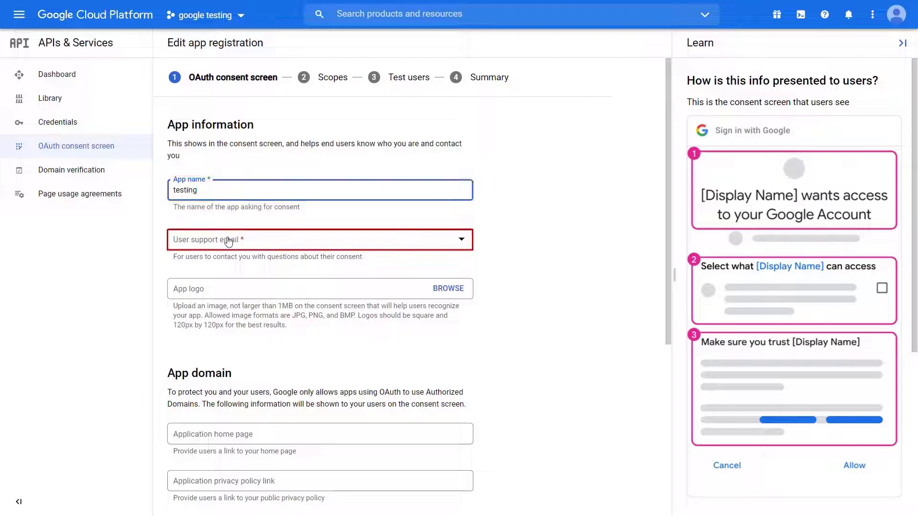
click(227, 240)
click(229, 249)
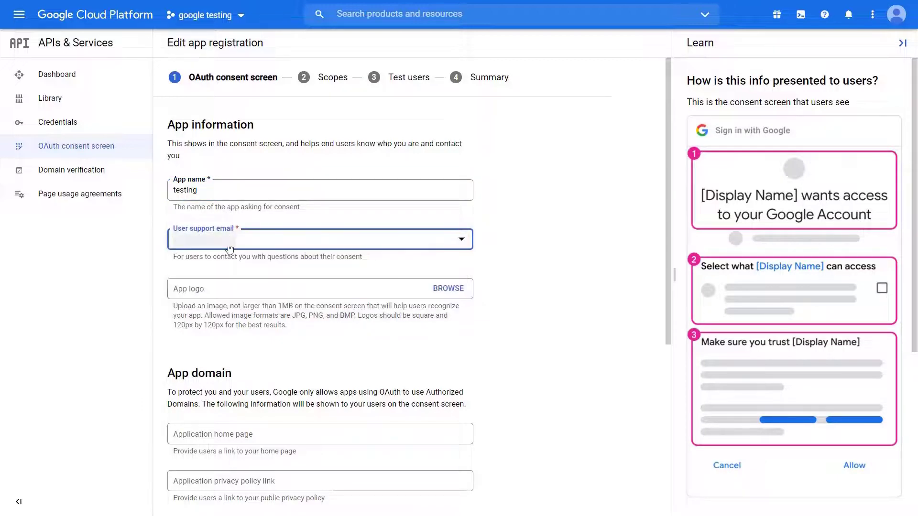
scroll(229, 249, down, 4)
click(208, 381)
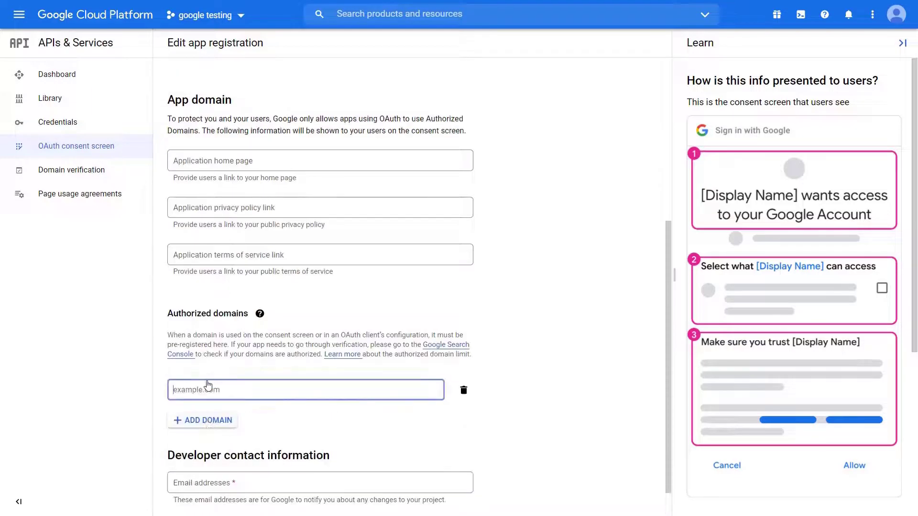
text(social.io)
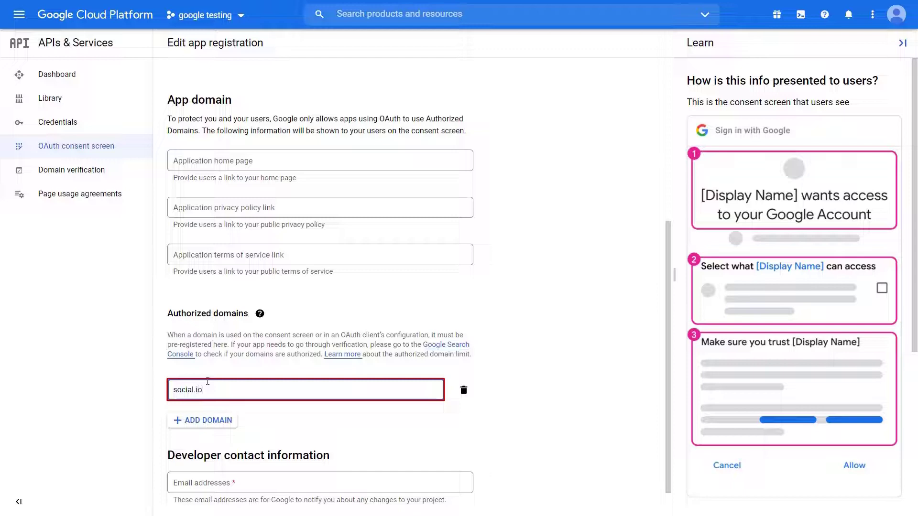
click(212, 483)
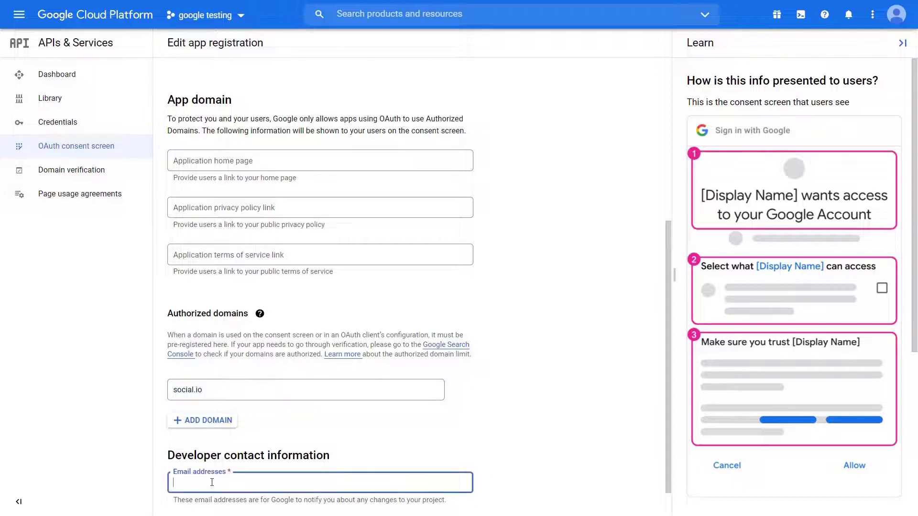
scroll(211, 482, down, 1)
text(r)
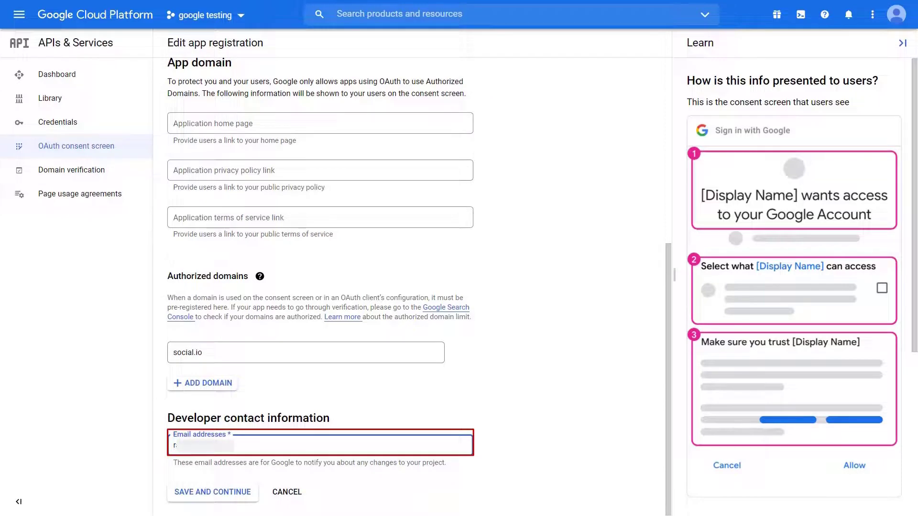
key(Tab)
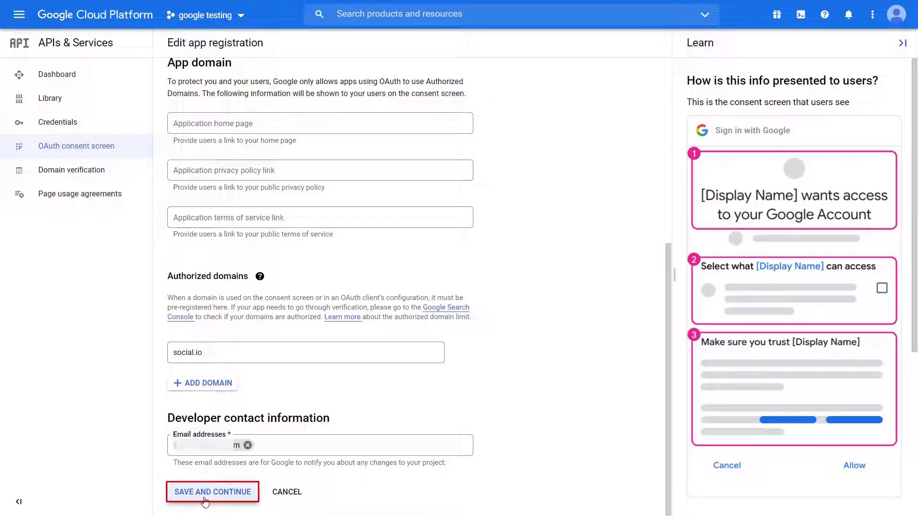
Step: Save the app information and add the userinfo.email and userinfo.profile scopes
click(205, 501)
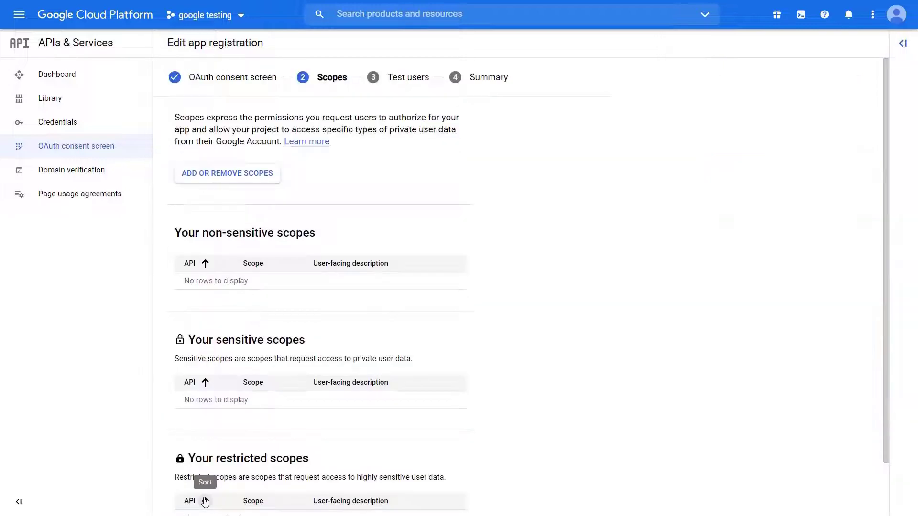
click(251, 180)
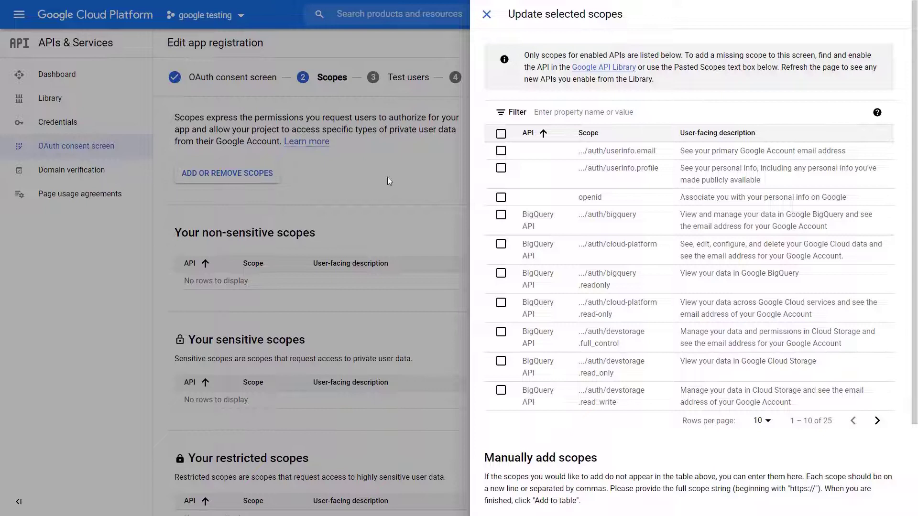
click(501, 150)
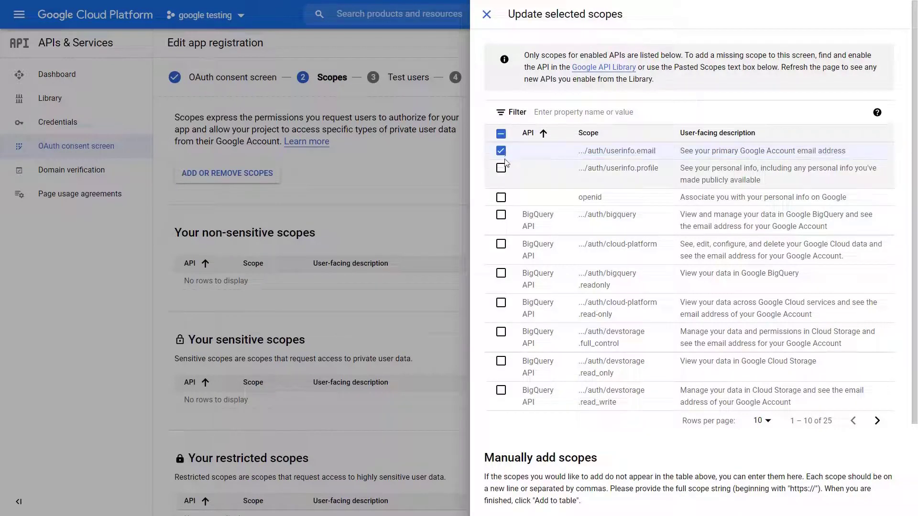
click(502, 168)
scroll(503, 172, down, 3)
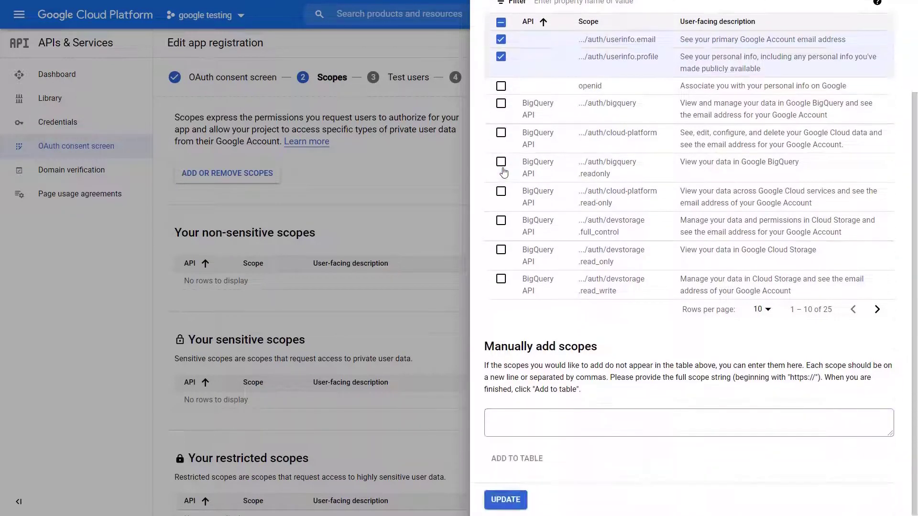
click(505, 500)
scroll(502, 507, down, 2)
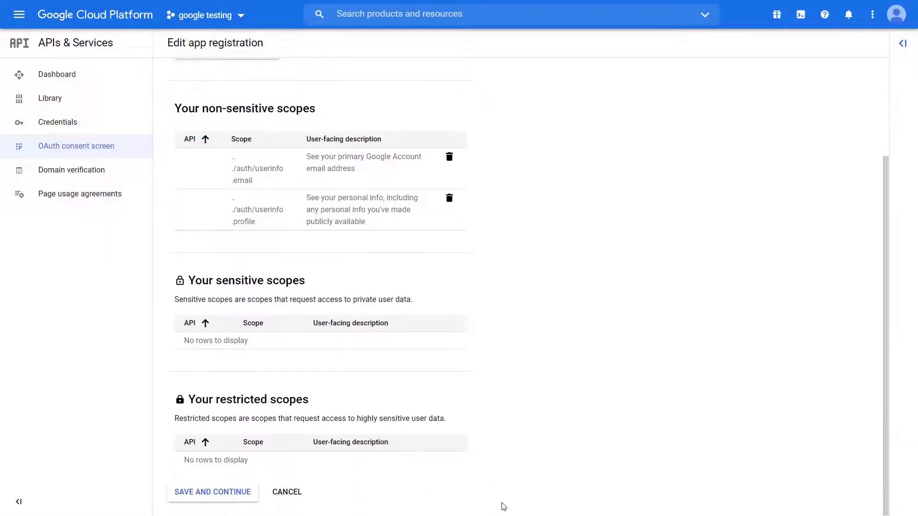
Step: Save the scopes and start an OAuth client ID from Credentials' Create Credentials menu
click(242, 501)
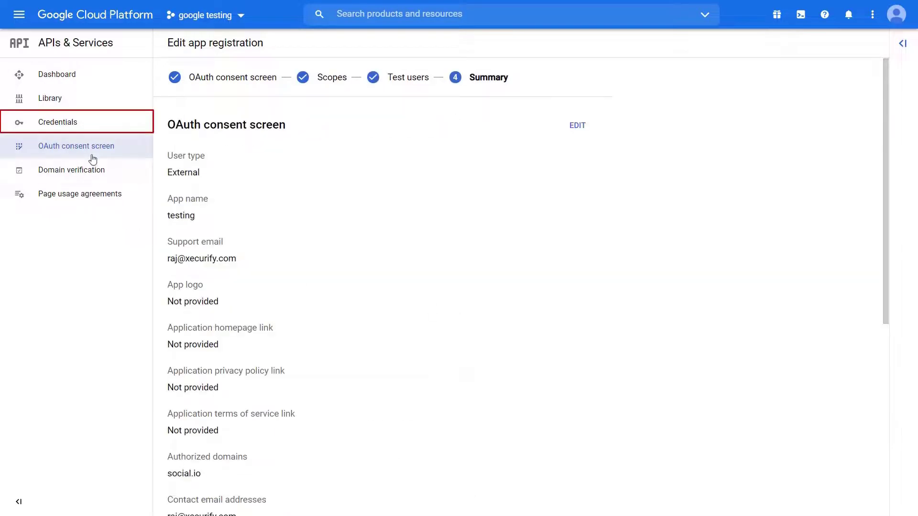
click(78, 130)
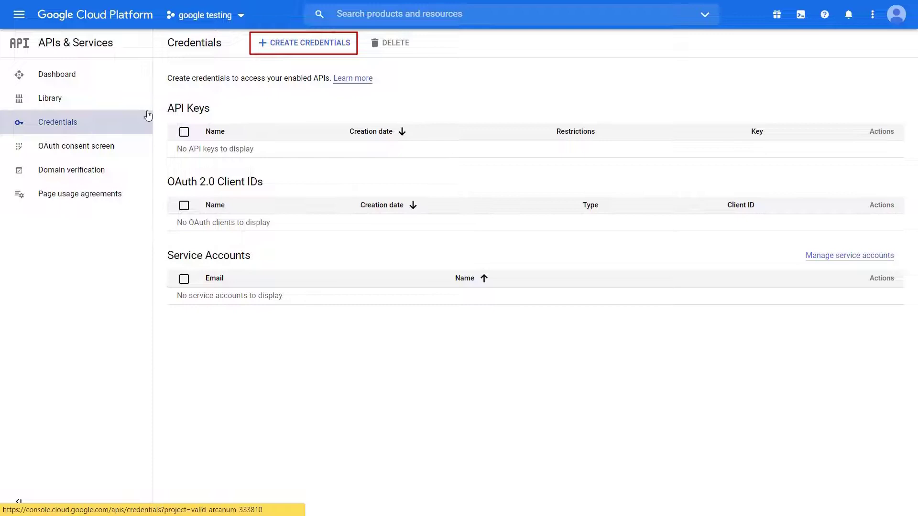
click(295, 44)
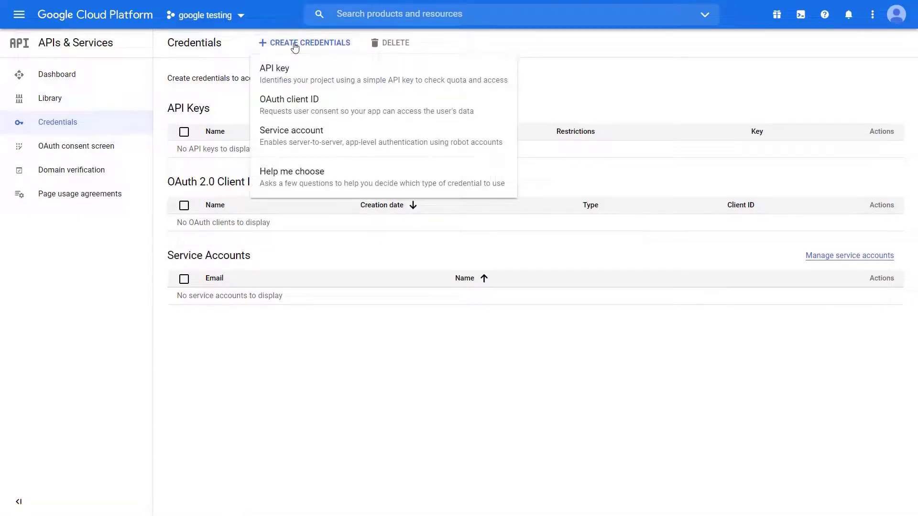
click(305, 109)
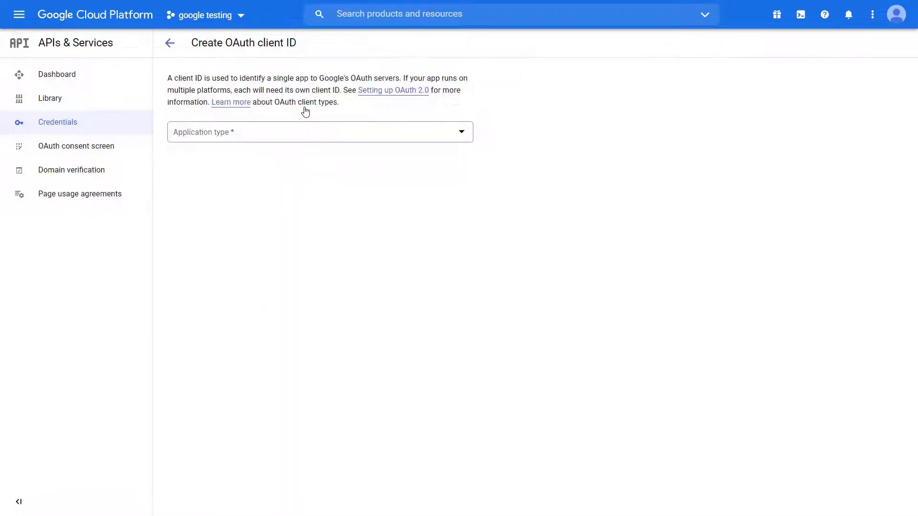
Step: Set the client type to Web application and name the client 'testing'
click(309, 135)
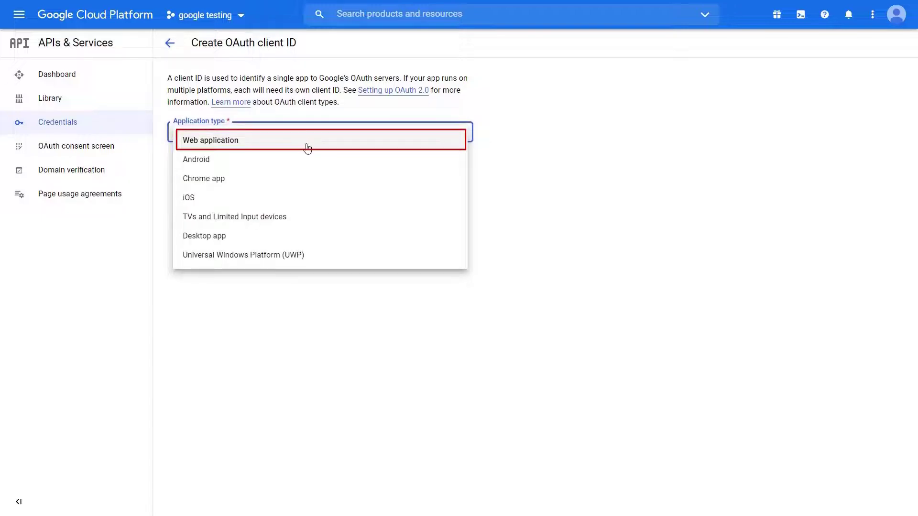
click(307, 147)
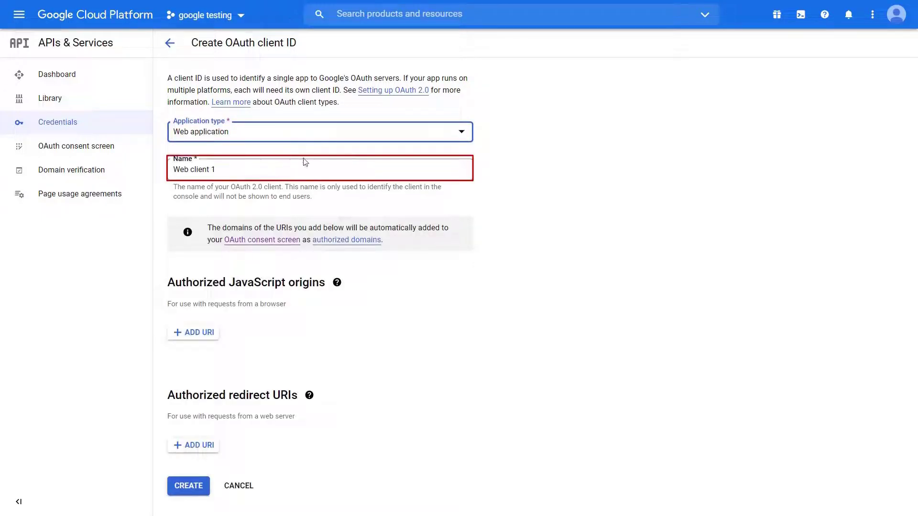
click(297, 168)
key(BackSpace)
key(BackSpace)
key(BackSpace)
key(BackSpace)
key(BackSpace)
key(BackSpace)
text(testing)
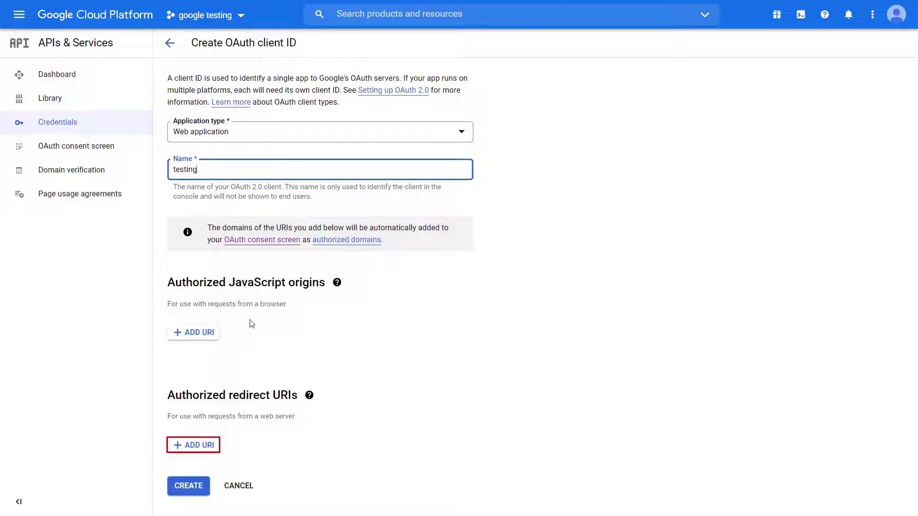
click(179, 449)
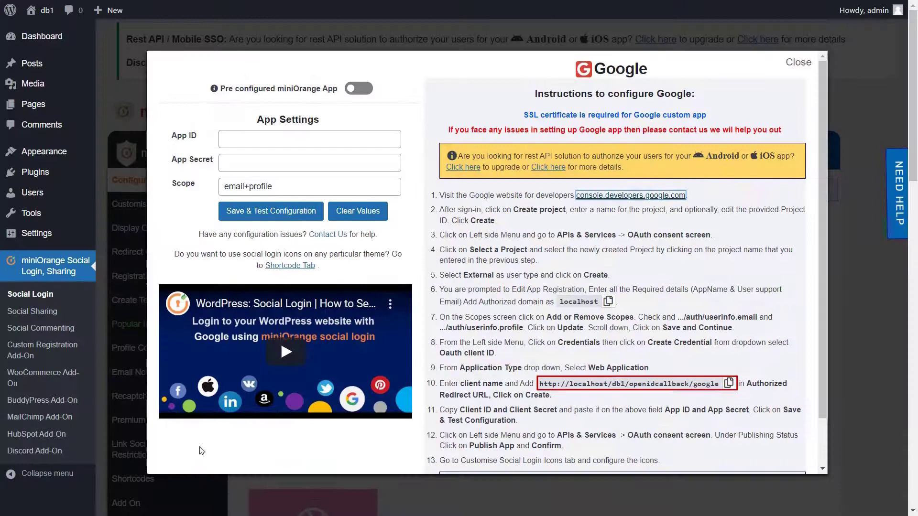
click(727, 387)
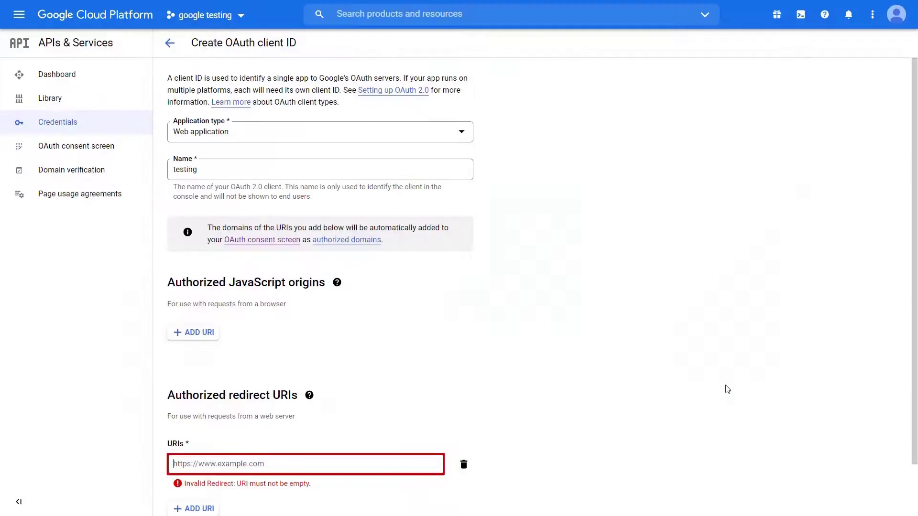
key(ctrl+v)
scroll(727, 389, down, 1)
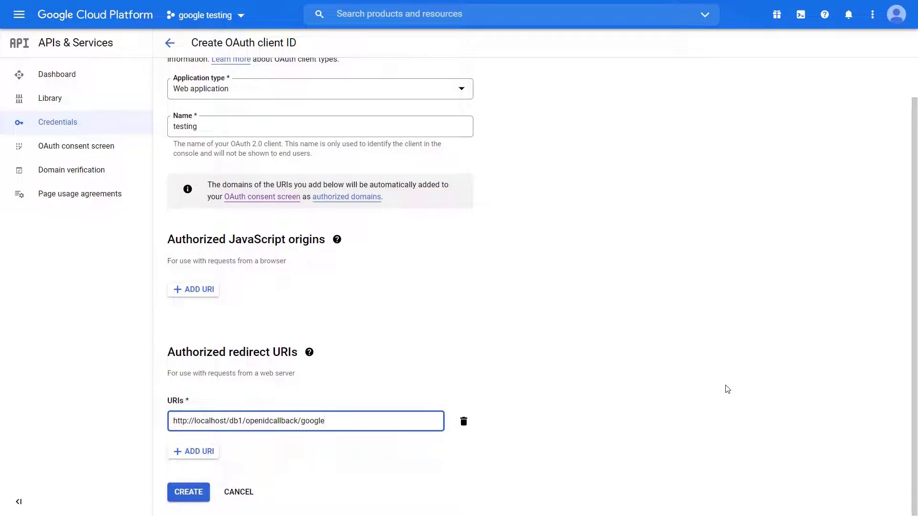
click(187, 493)
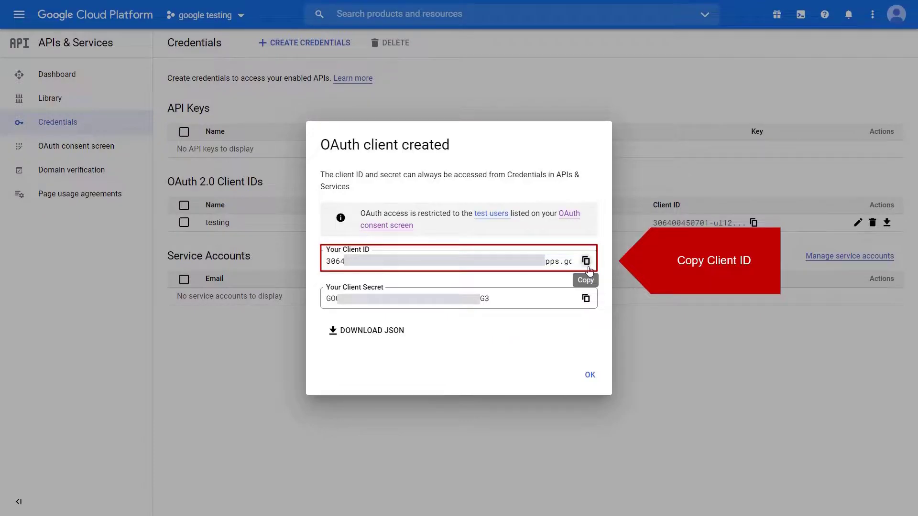
Step: Paste the new Client ID into miniOrange's App ID field
click(586, 261)
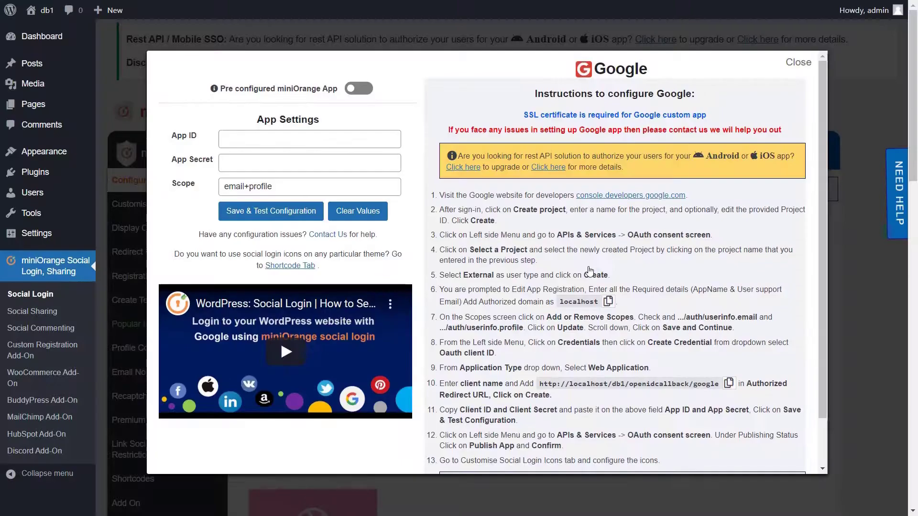
click(305, 141)
key(ctrl+v)
key(ctrl+v)
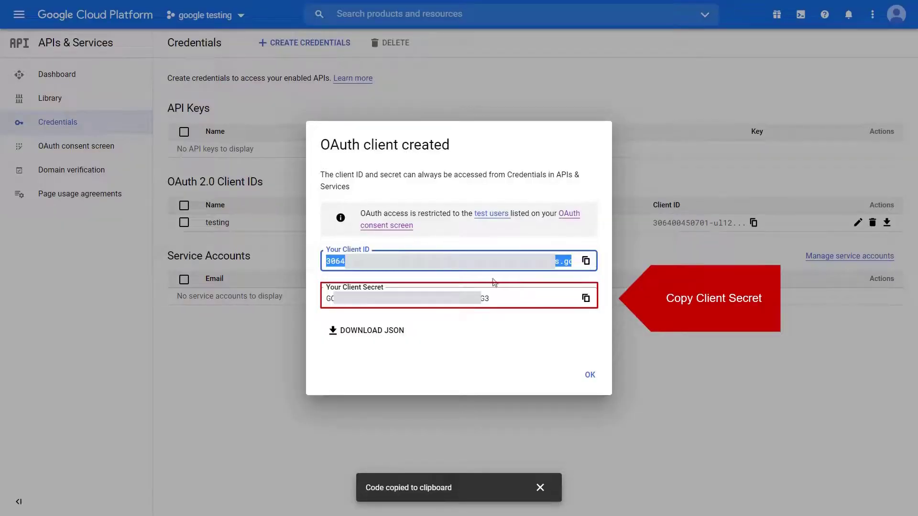
Step: Paste the Client Secret into miniOrange's App Secret field
click(585, 299)
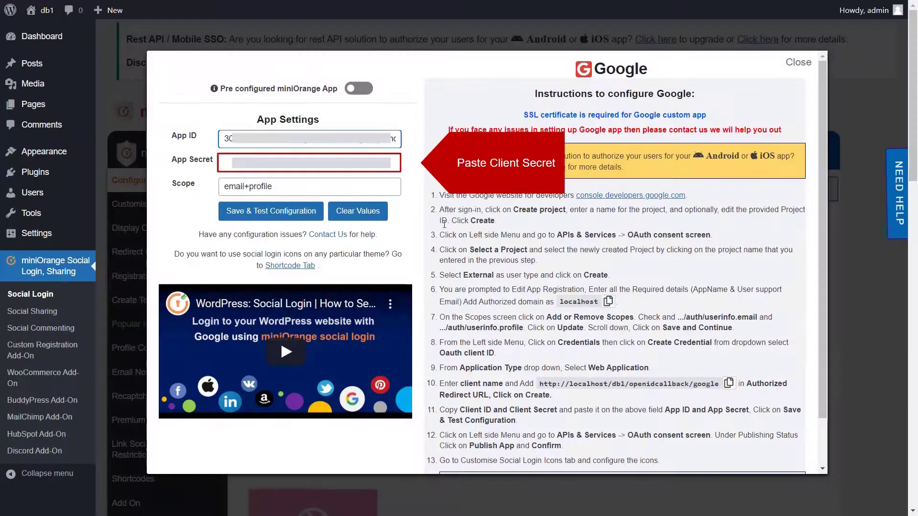
key(Tab)
key(ctrl+v)
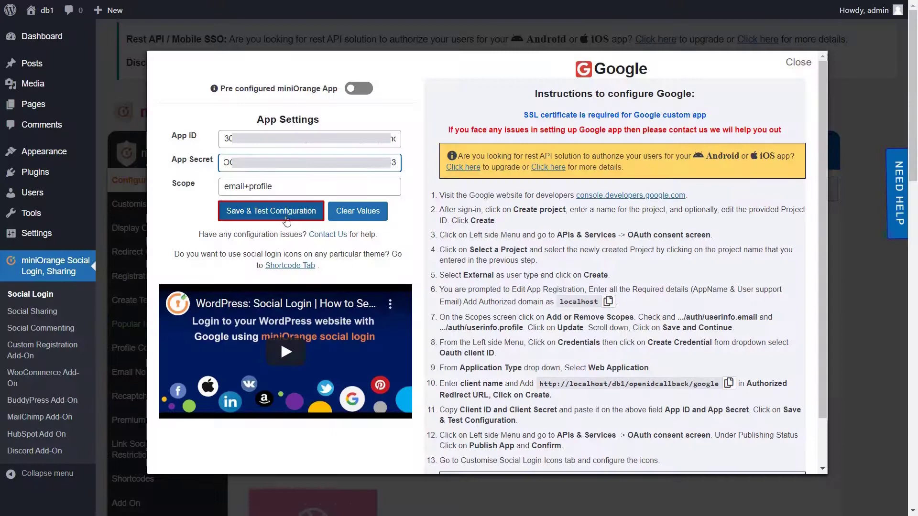
Step: Save and test the Google credentials, getting TEST SUCCESSFUL with Google profile data
click(283, 212)
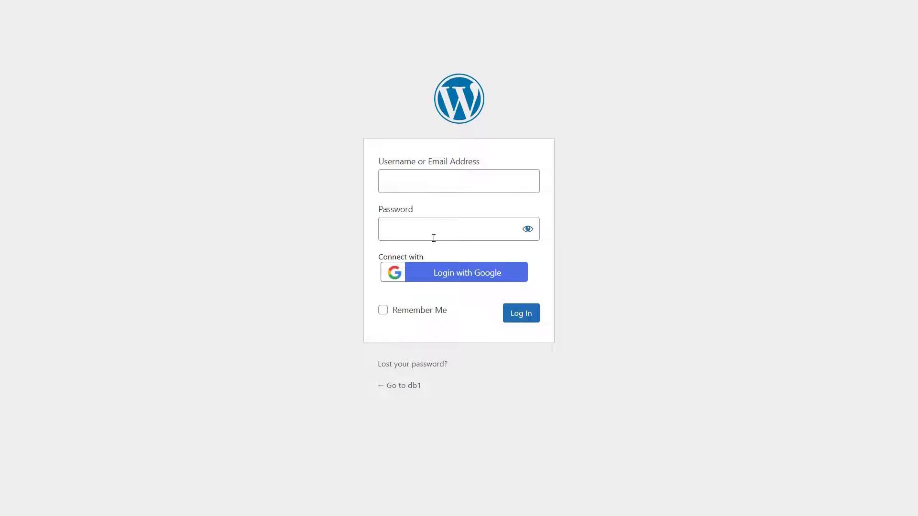
click(459, 283)
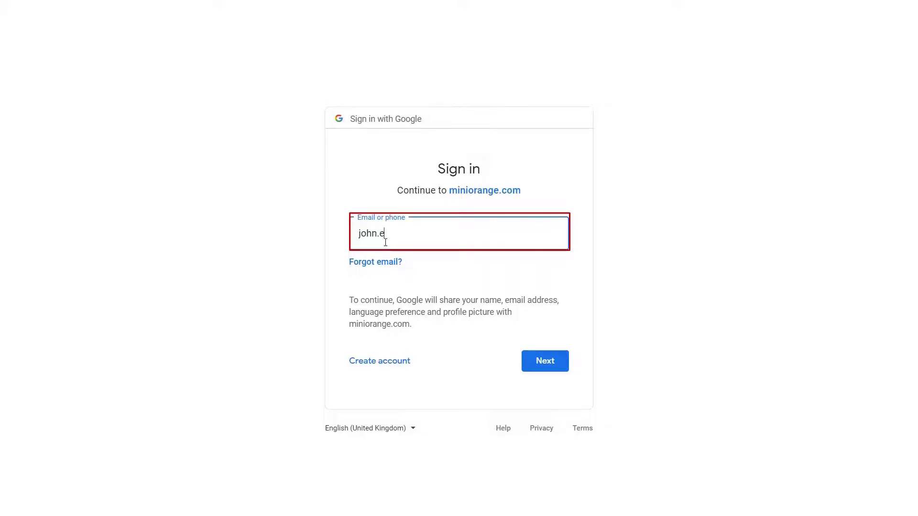
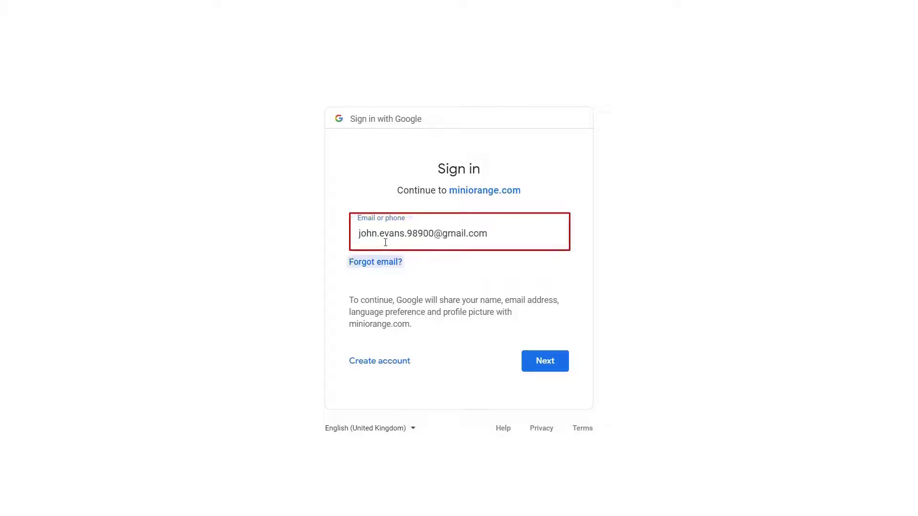
click(537, 369)
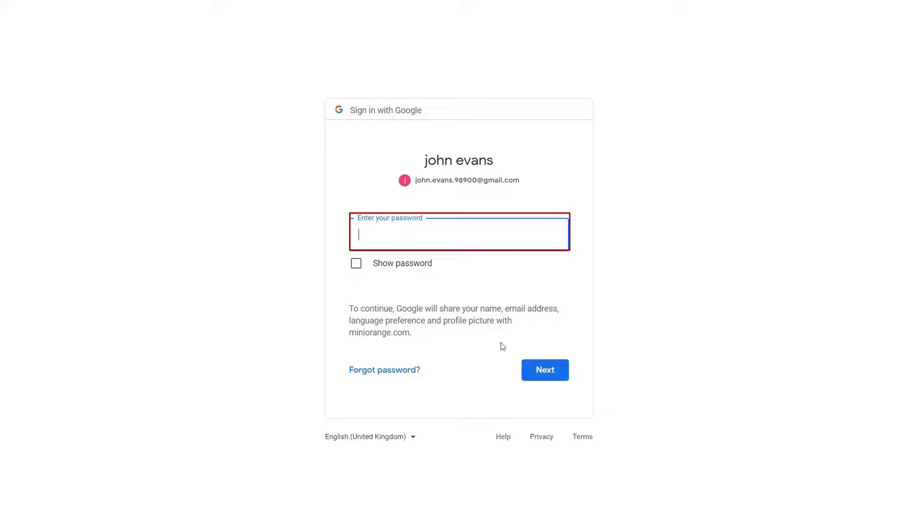
text(******)
click(536, 377)
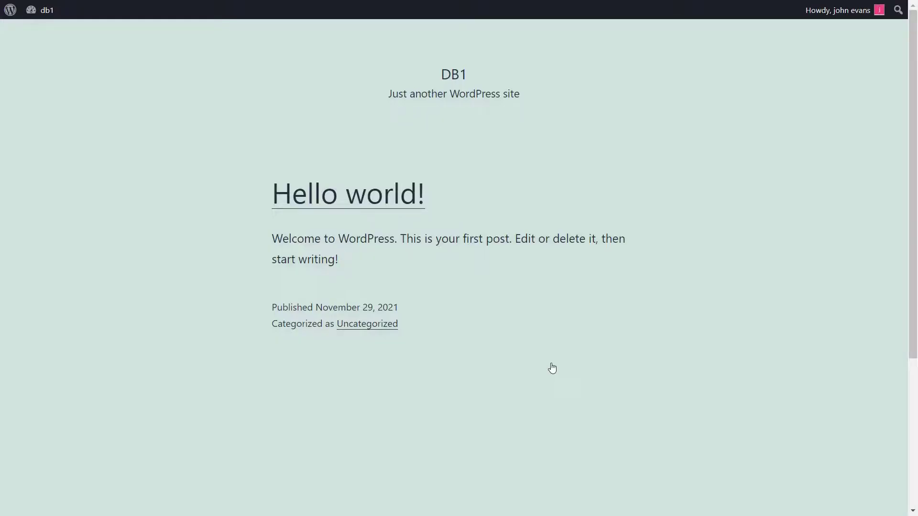